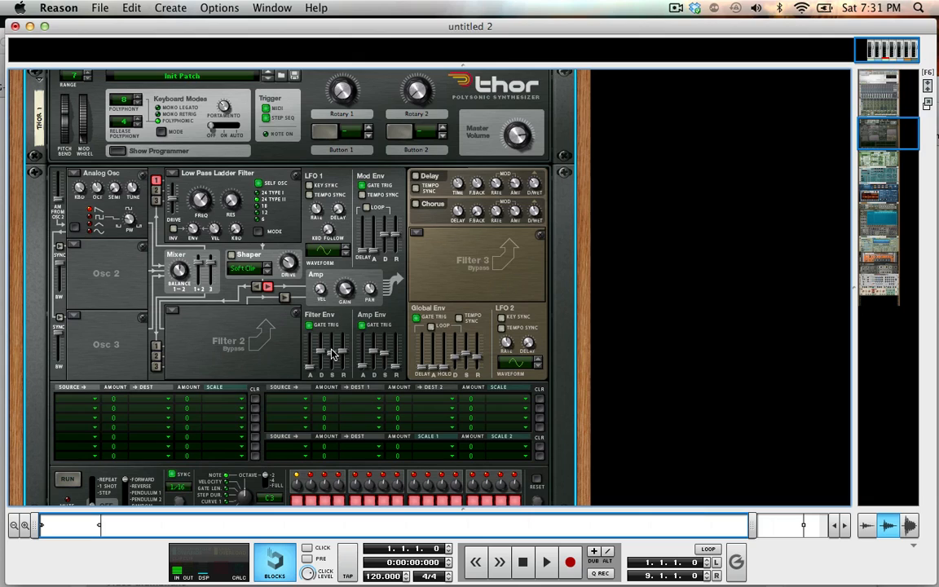
# Examine the LFO sections of the rack devices from Thor down to Pulsar and return to Thor's LFO 1.
pyautogui.moveTo(332, 353)
pyautogui.scroll(-10, 255, 169)
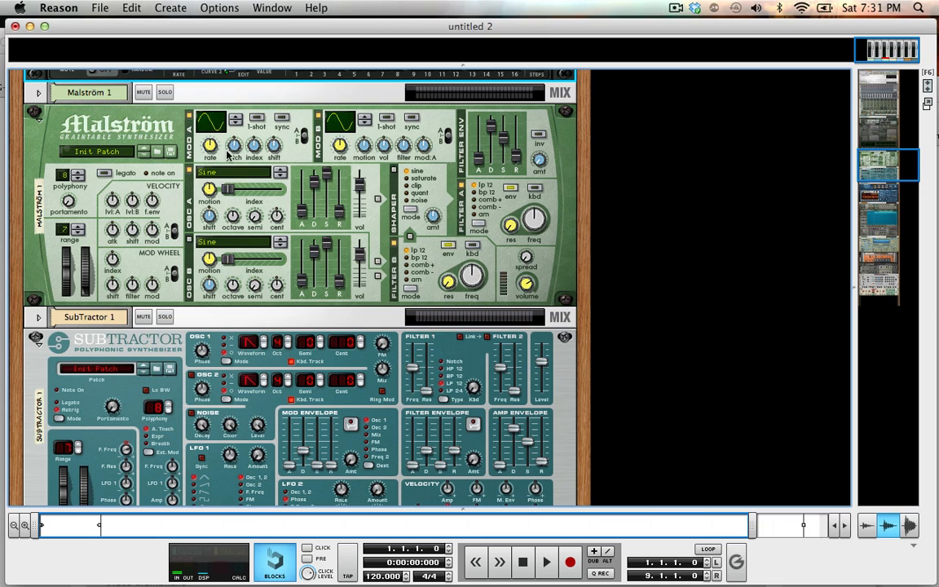
pyautogui.scroll(-1, 333, 159)
pyautogui.scroll(-10, 333, 159)
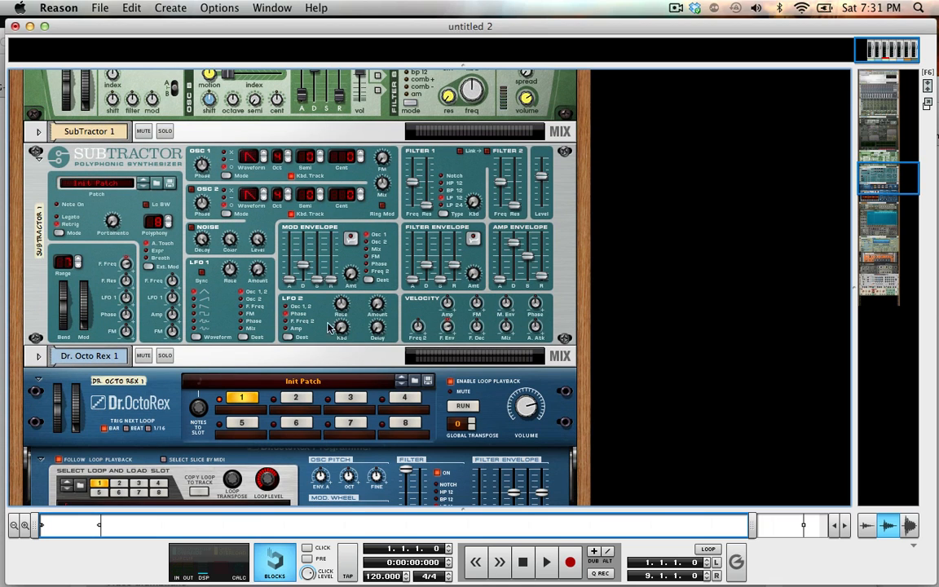
pyautogui.scroll(-15, 323, 430)
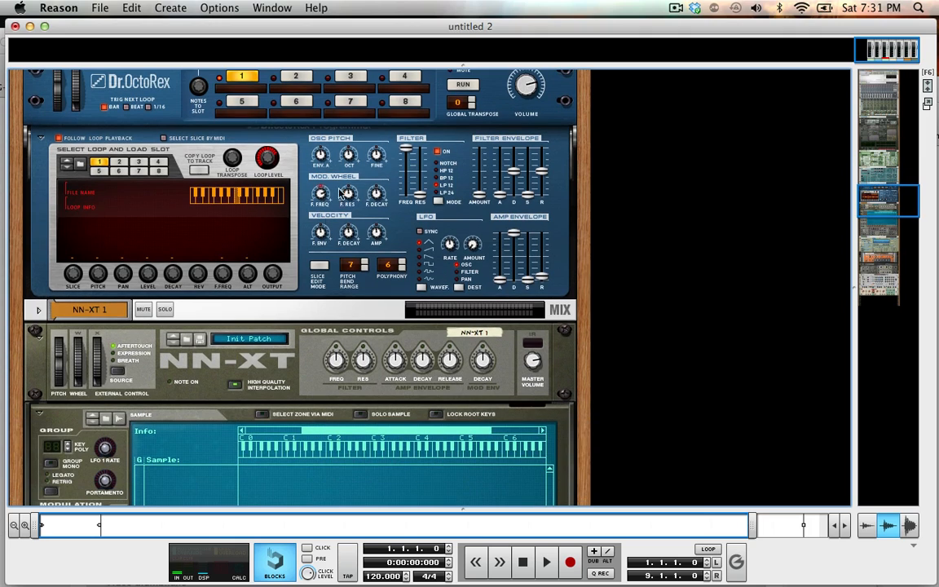
pyautogui.scroll(-16, 391, 293)
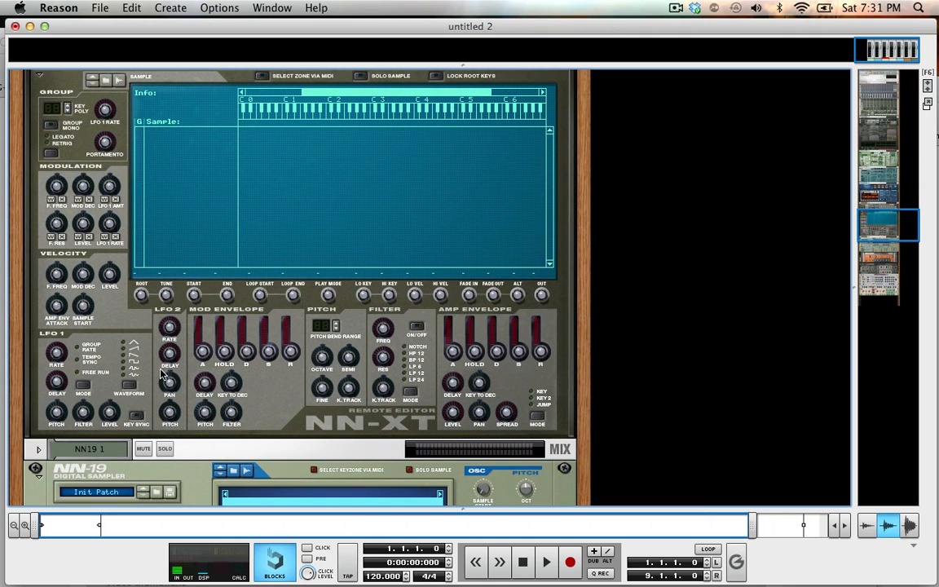
pyautogui.scroll(-10, 124, 395)
pyautogui.scroll(-4, 121, 399)
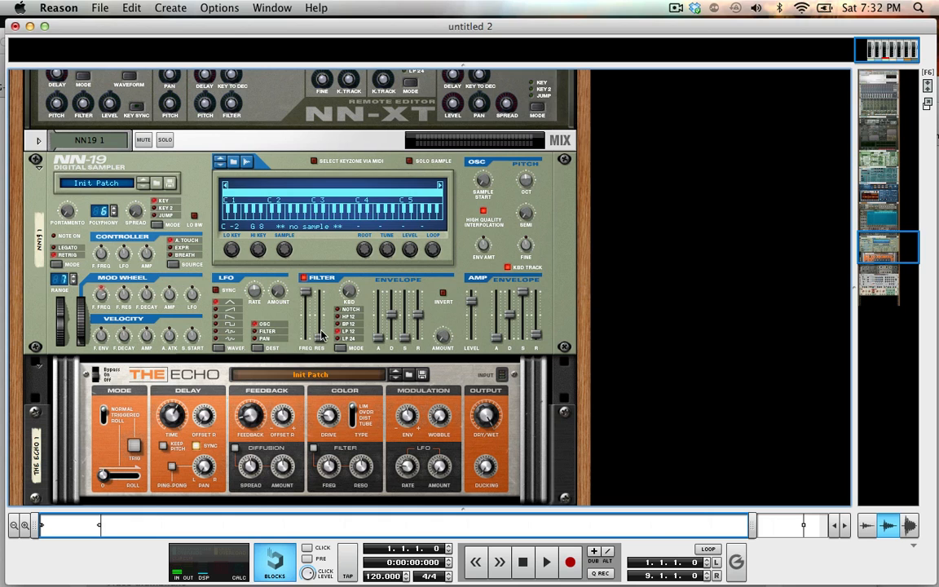
pyautogui.scroll(-6, 213, 301)
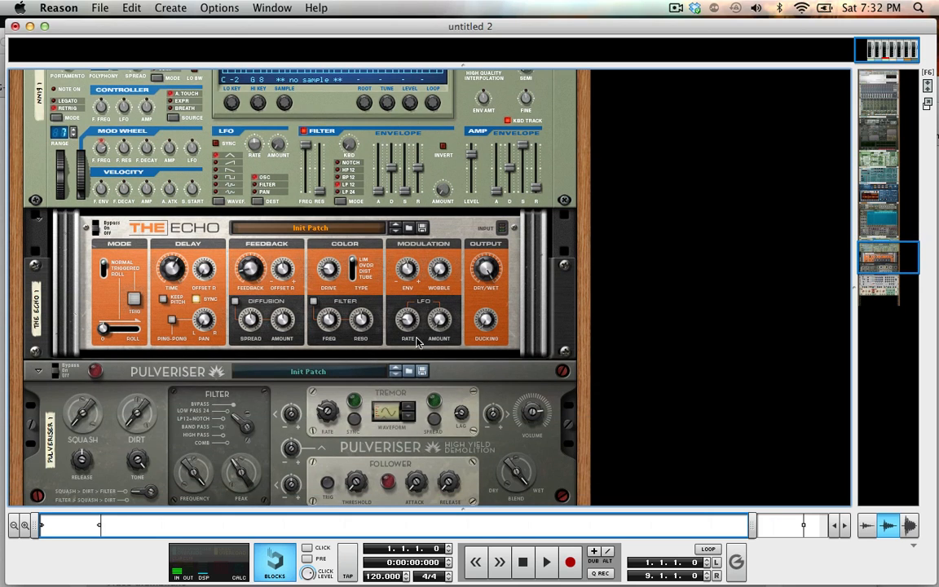
pyautogui.scroll(-9, 383, 308)
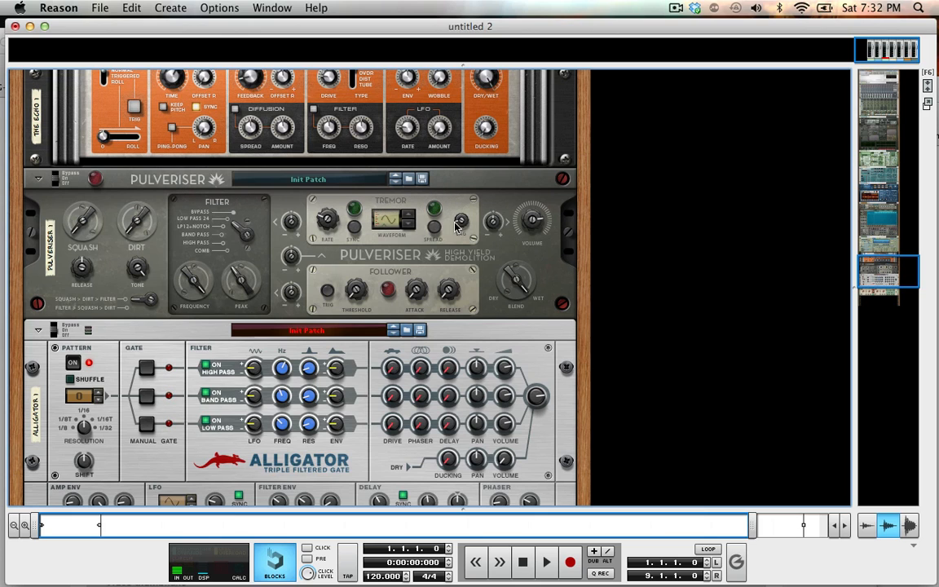
pyautogui.scroll(-5, 401, 229)
pyautogui.scroll(-1, 399, 239)
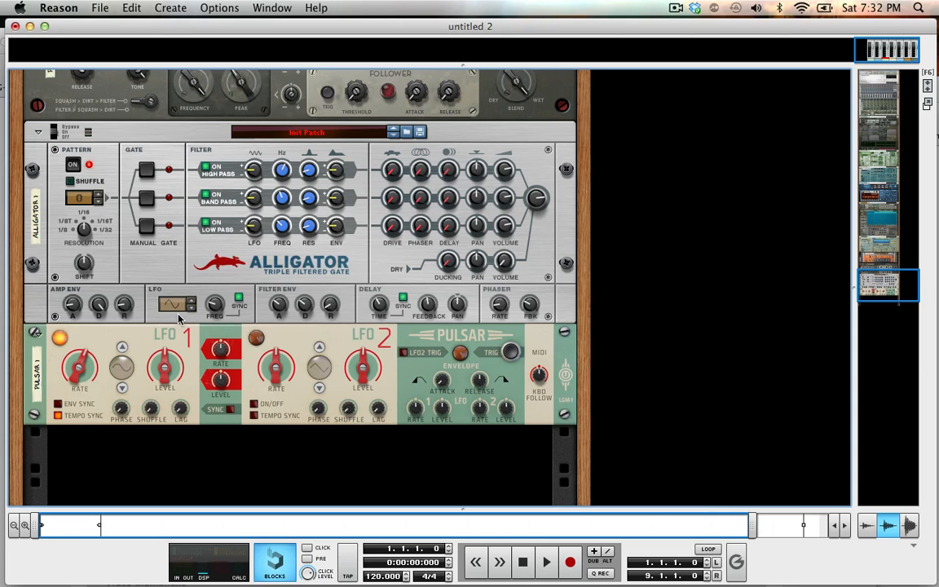
pyautogui.scroll(-2, 163, 306)
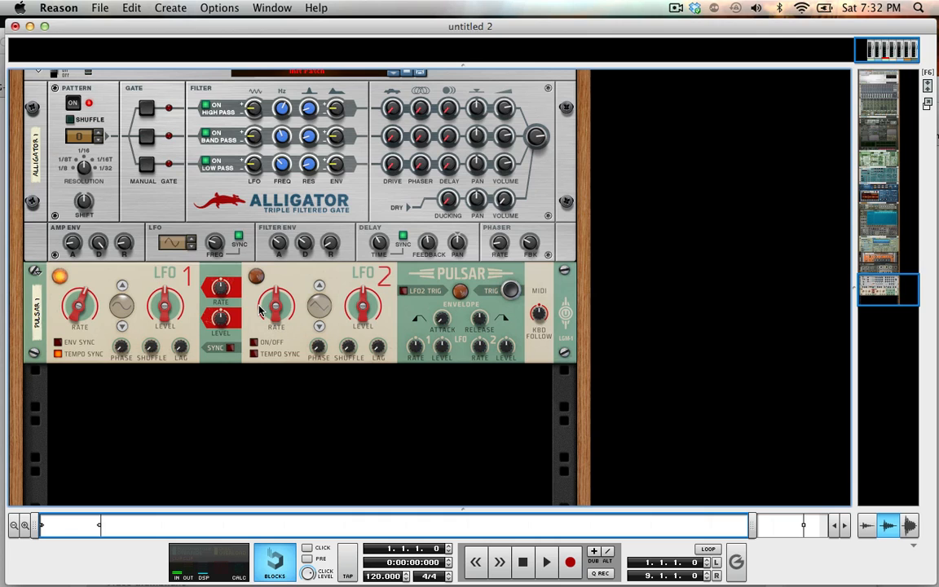
pyautogui.moveTo(261, 310)
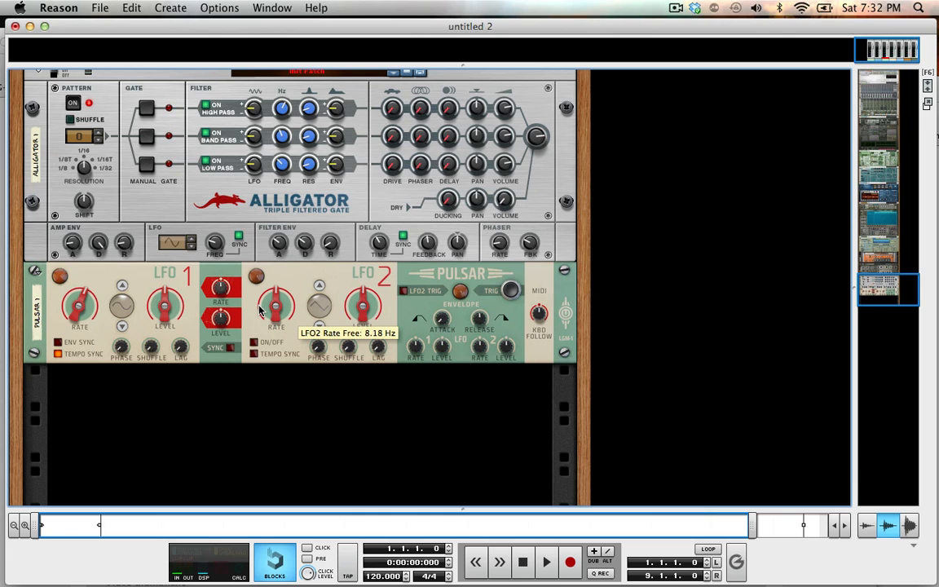
pyautogui.scroll(10, 261, 311)
pyautogui.scroll(15, 259, 311)
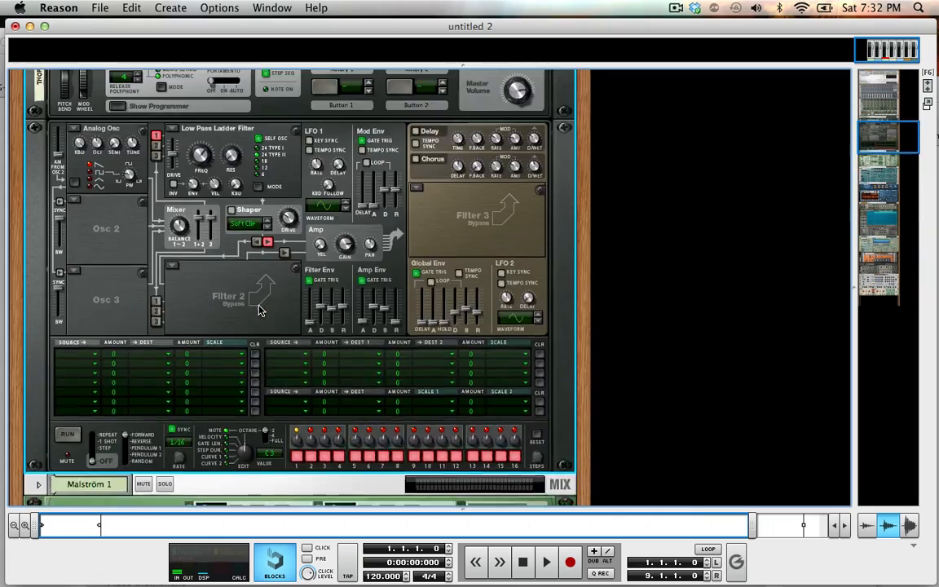
pyautogui.scroll(-3, 259, 311)
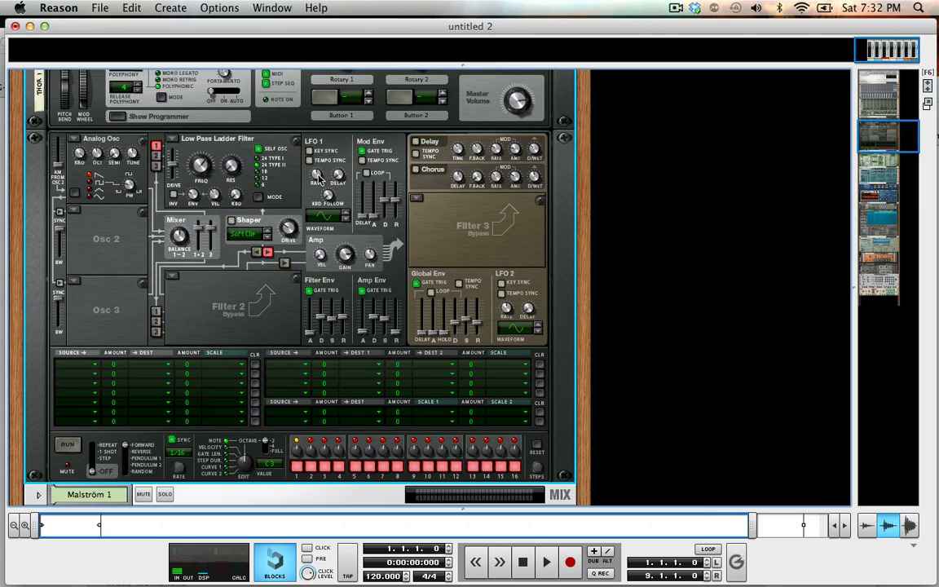
pyautogui.moveTo(319, 179)
pyautogui.scroll(-5, 118, 191)
# Arm the Thor 1 track's parameter automation recording in the sequencer and return to the rack view.
pyautogui.press('F7')
pyautogui.press('F8')
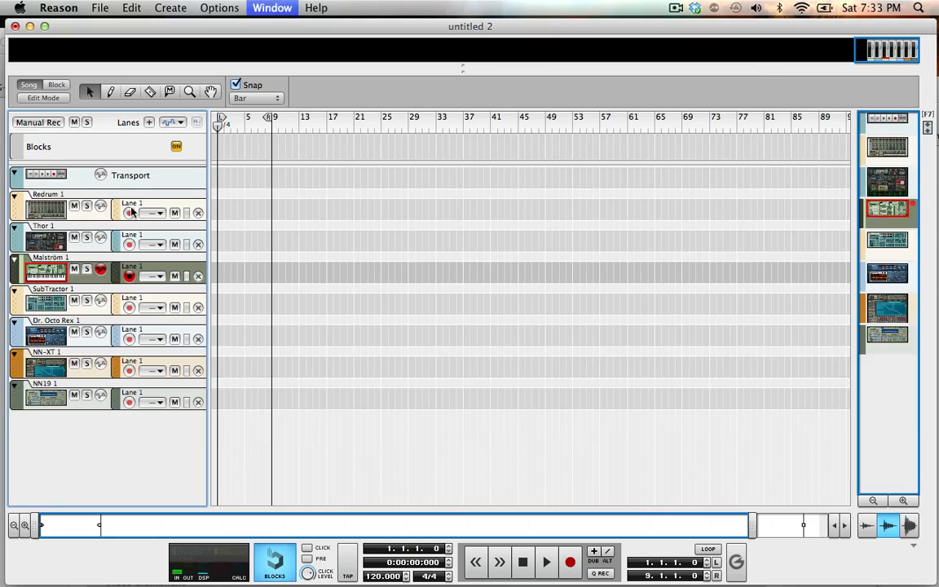
pyautogui.hotkey('F5', 'F6', 'F7')
pyautogui.press('F8')
pyautogui.press('F6')
pyautogui.press('F7')
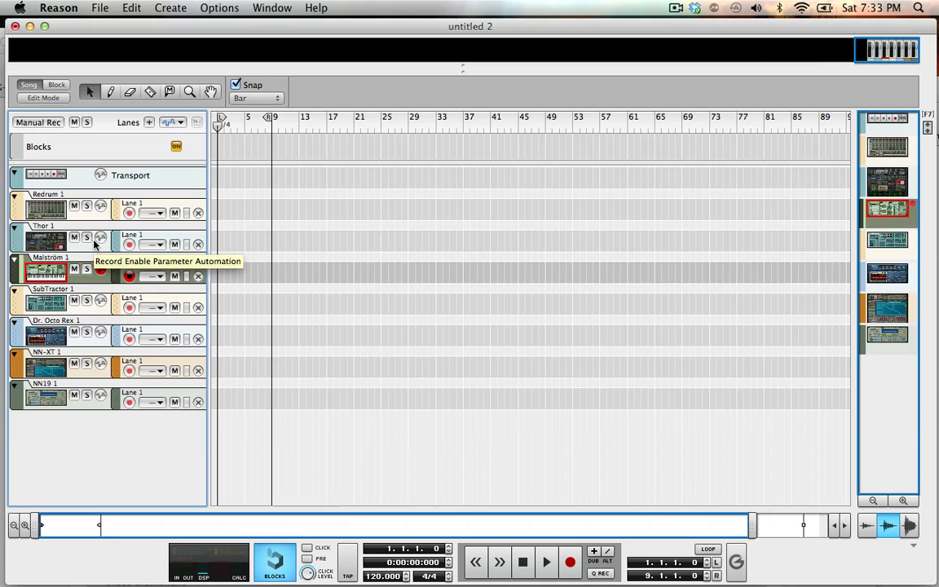
pyautogui.click(100, 237)
pyautogui.press('F6')
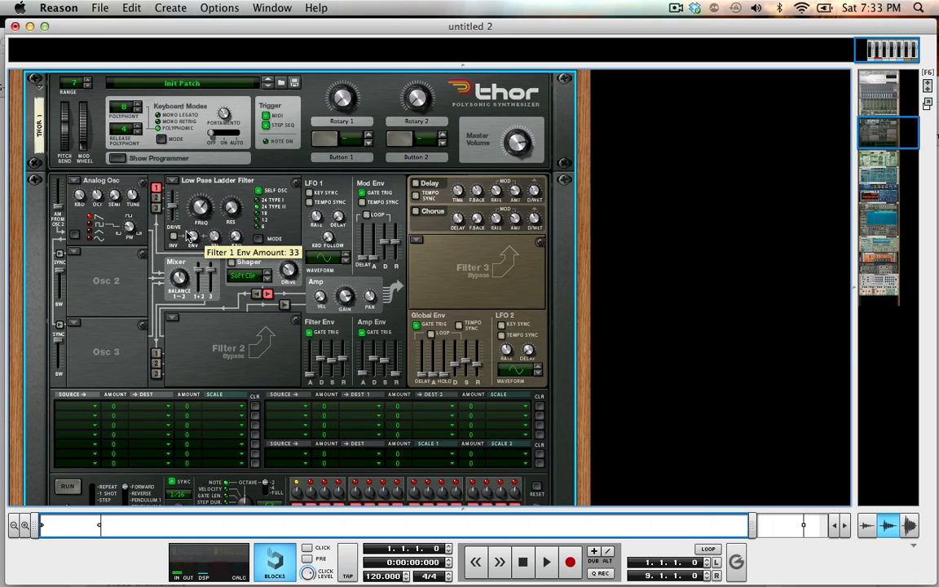
# Route LFO 1 to Osc1 Pitch in the first row of Thor's modulation matrix with an amount of 50.
pyautogui.click(97, 220)
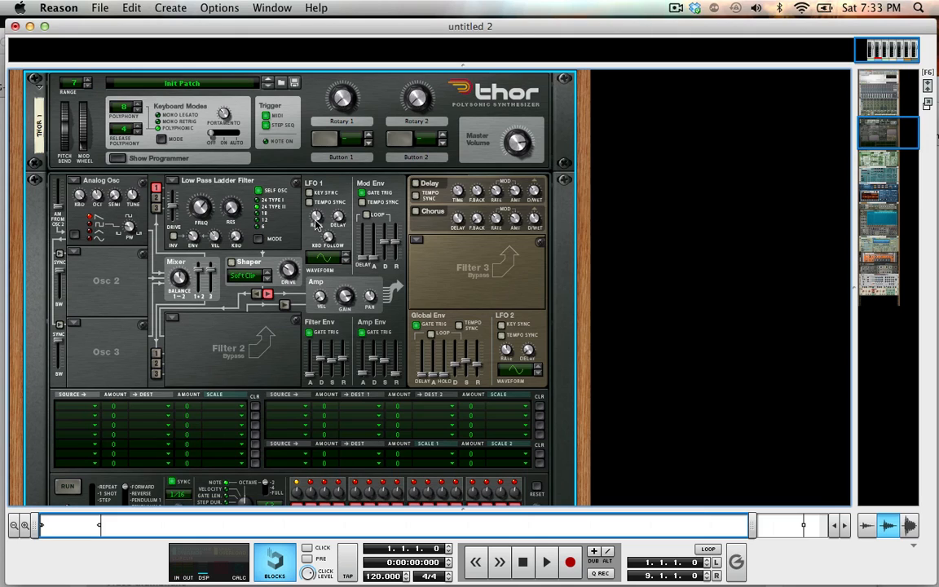
pyautogui.moveTo(317, 217)
pyautogui.click(82, 405)
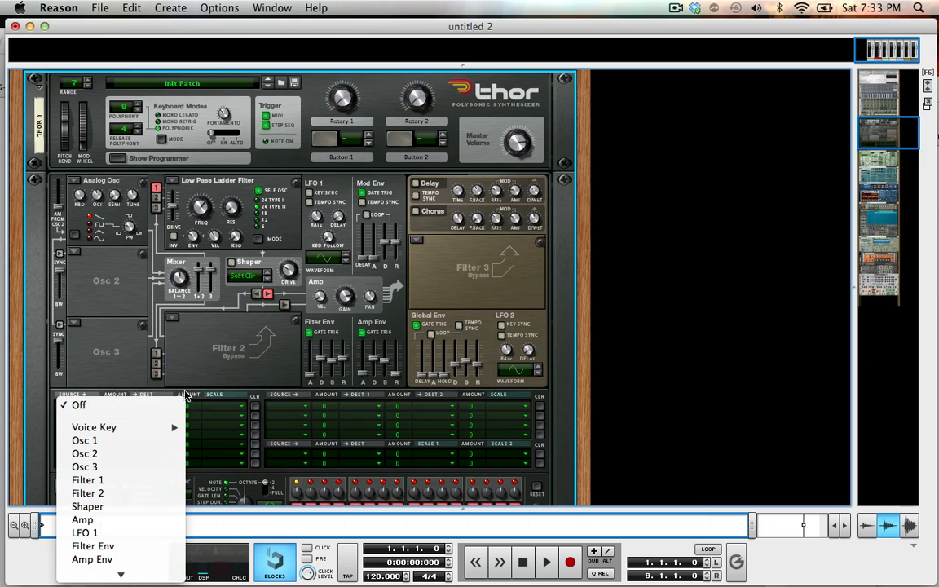
pyautogui.click(127, 443)
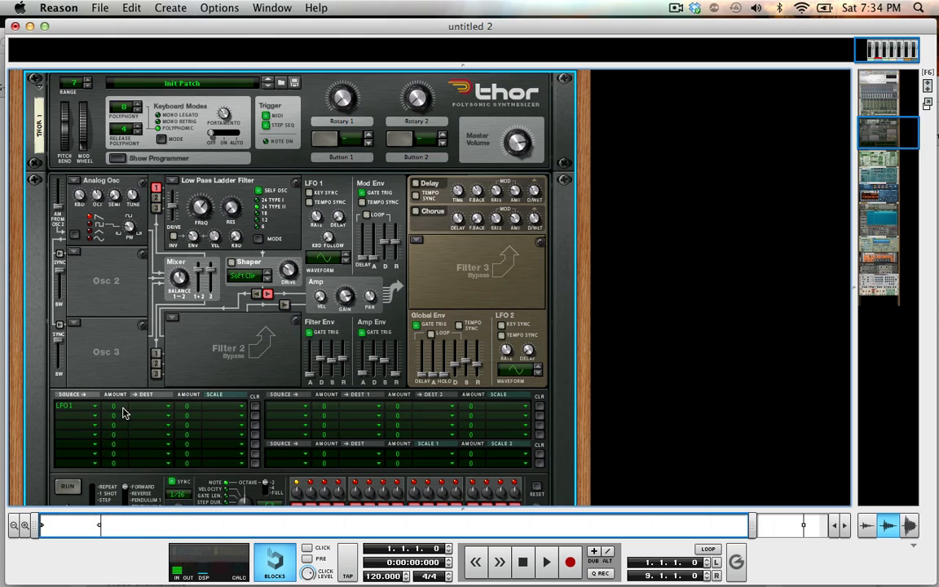
pyautogui.click(150, 405)
pyautogui.moveTo(195, 427)
pyautogui.click(287, 429)
pyautogui.moveTo(113, 405); pyautogui.dragTo(114, 358)
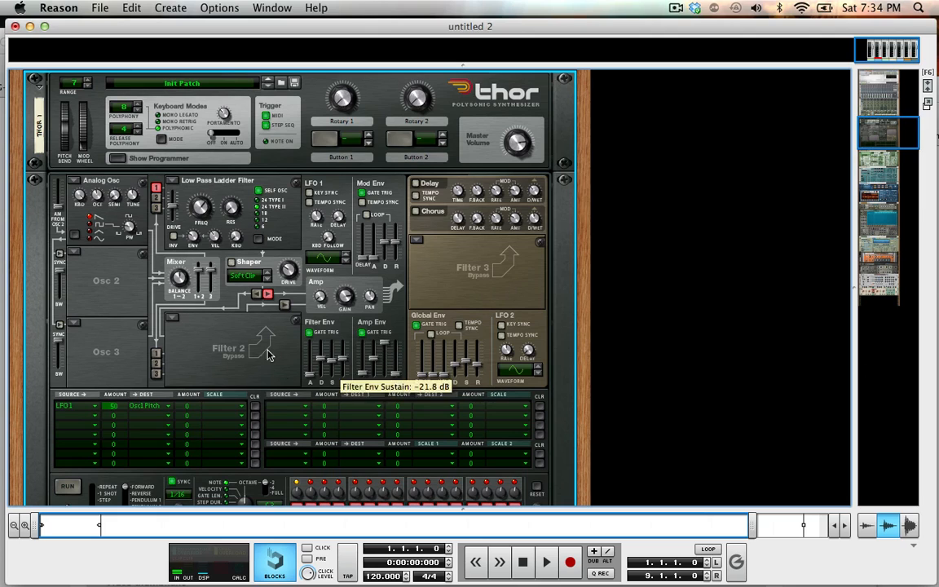
# Set Thor's Filter 1 to Bypass and try different LFO 1 rates.
pyautogui.click(172, 181)
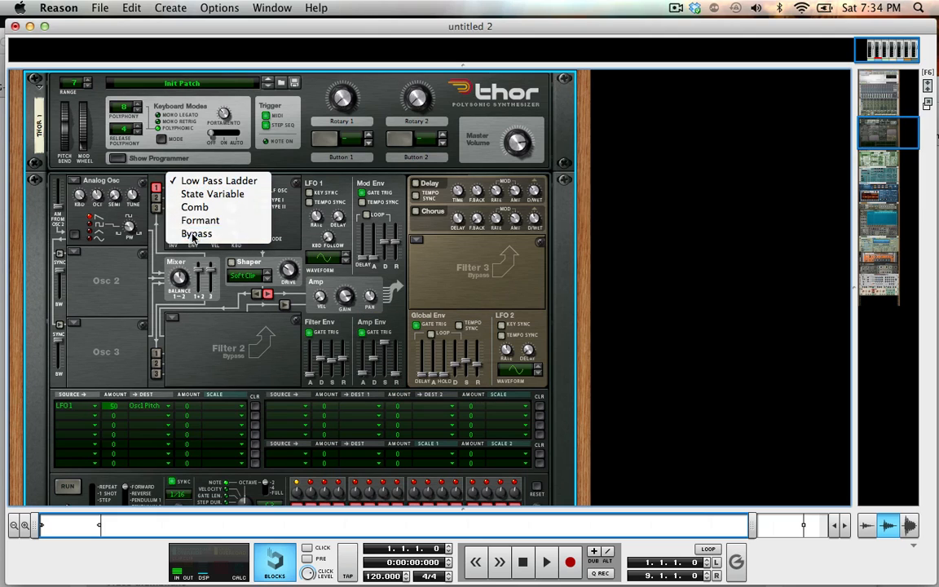
pyautogui.click(193, 235)
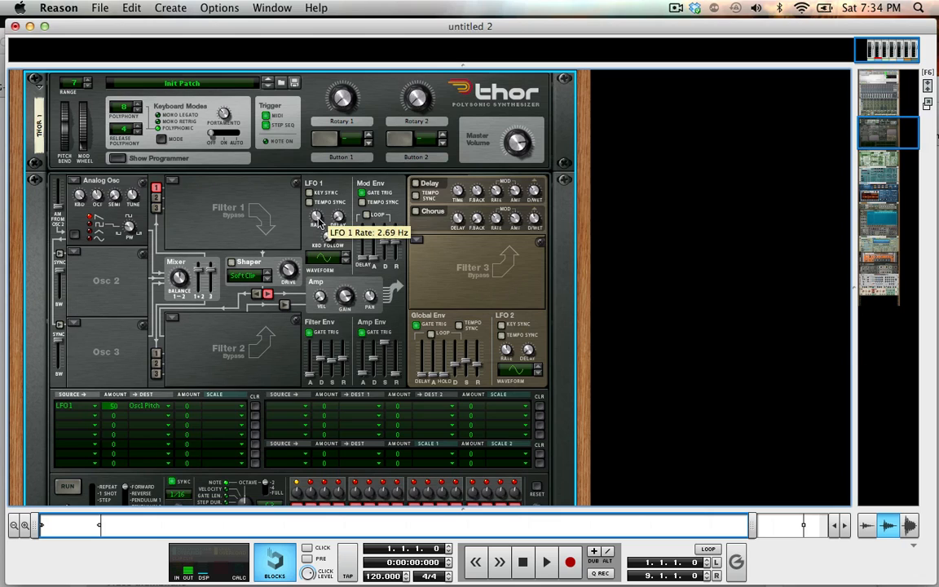
pyautogui.moveTo(317, 218); pyautogui.dragTo(307, 242)
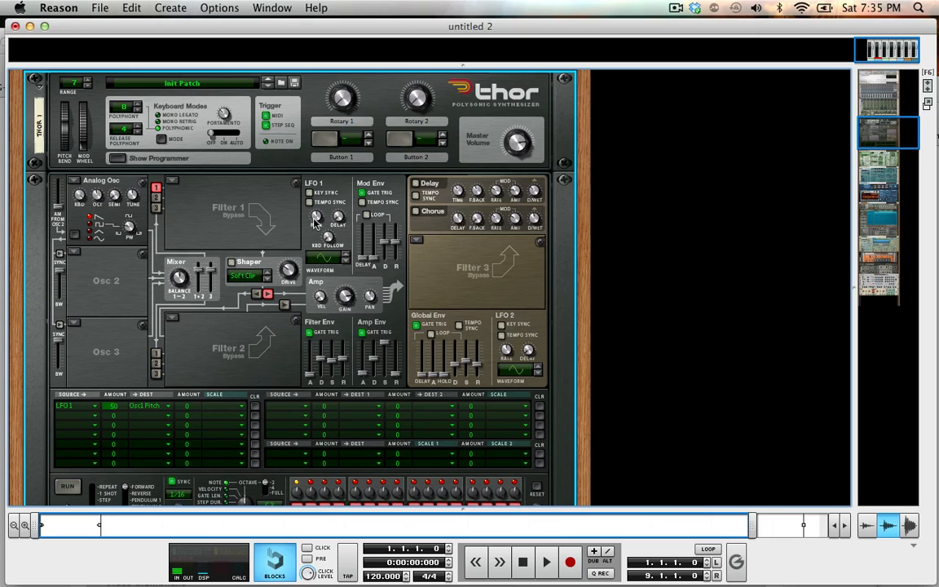
# Step LFO 1 through its other waveforms and return it to the sine wave.
pyautogui.click(345, 261)
pyautogui.click(346, 260)
pyautogui.click(346, 259)
pyautogui.click(346, 259)
pyautogui.click(344, 259)
pyautogui.click(345, 257)
pyautogui.click(345, 259)
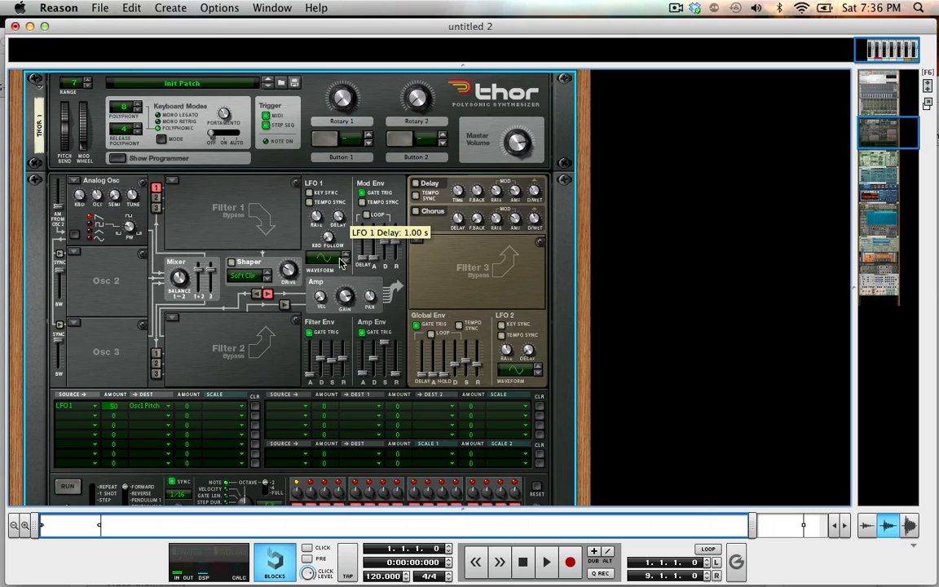
# Try LFO 1's keyboard follow control and set the Osc1 Pitch modulation amount to 66.
pyautogui.moveTo(328, 235); pyautogui.dragTo(318, 7)
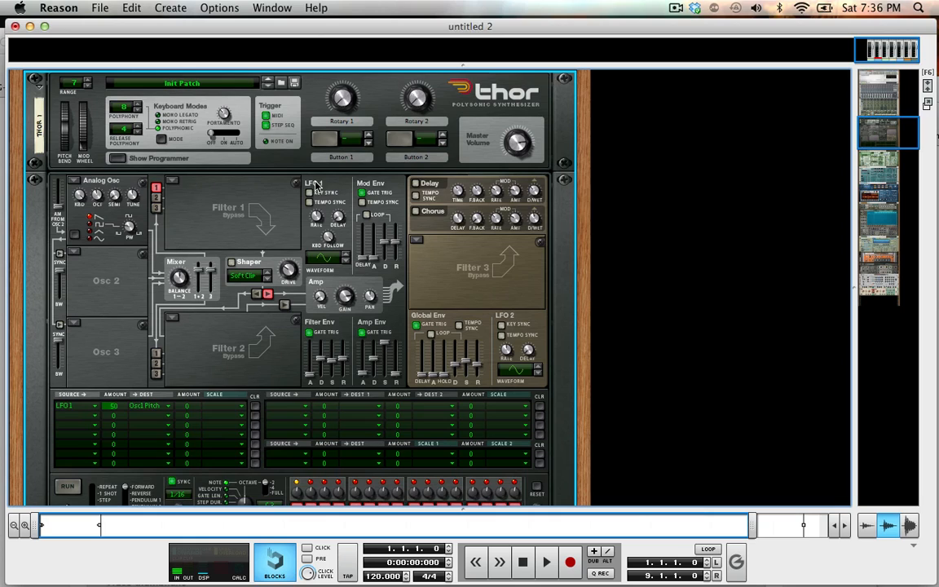
pyautogui.moveTo(321, 218)
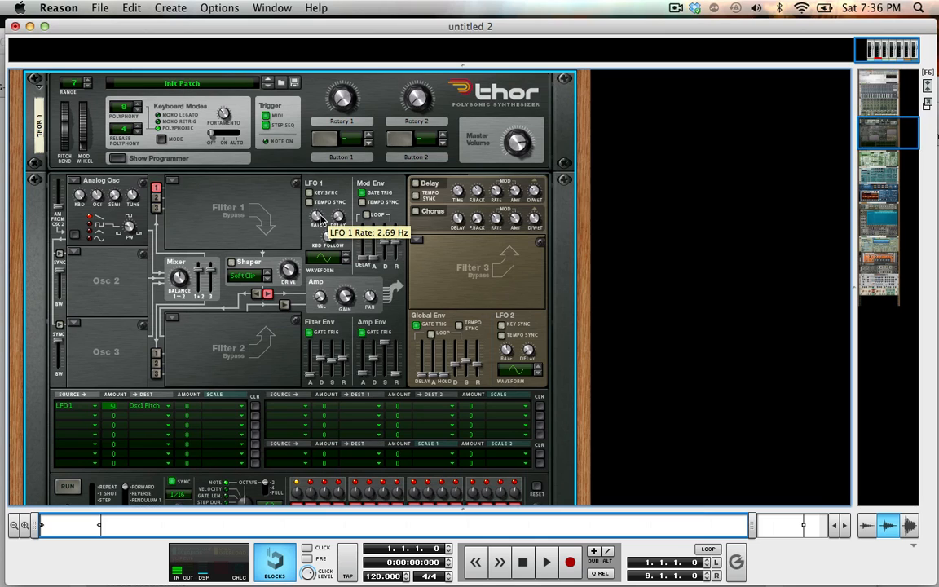
pyautogui.moveTo(116, 403); pyautogui.dragTo(114, 396)
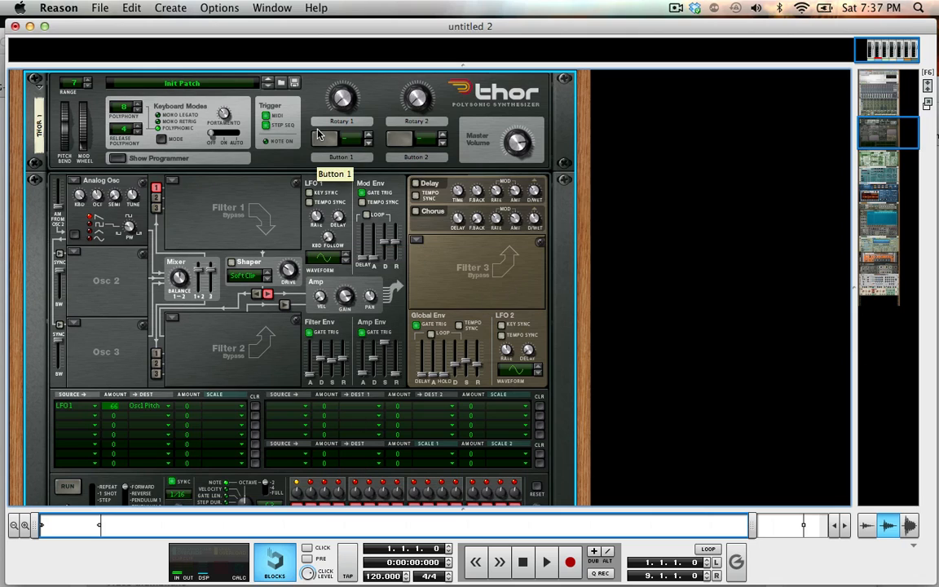
# Try Key Sync on LFO 1 and switch it back off.
pyautogui.click(310, 193)
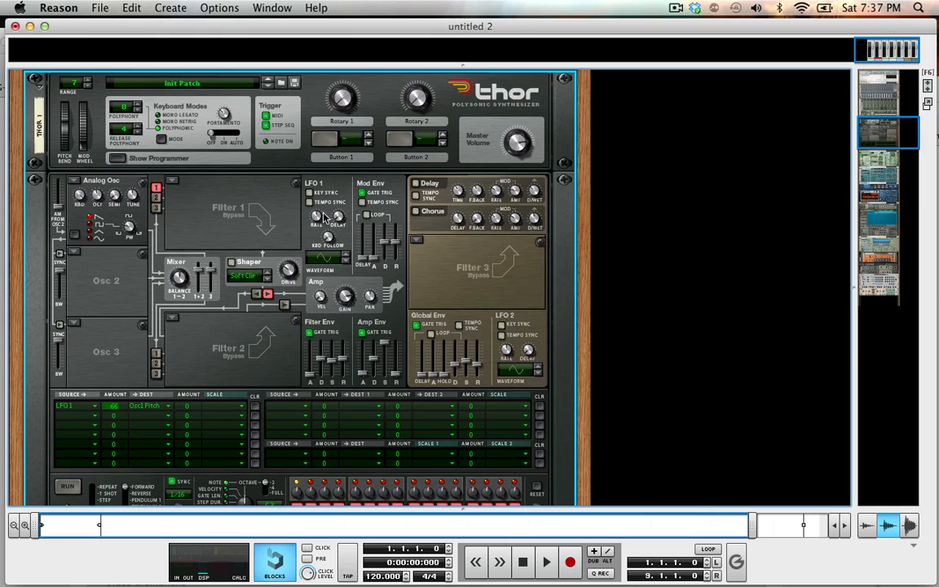
pyautogui.moveTo(319, 231)
pyautogui.click(322, 193)
# Turn on Tempo Sync for LFO 1 and sweep its rate up and down through the synced note values.
pyautogui.click(328, 203)
pyautogui.click(328, 204)
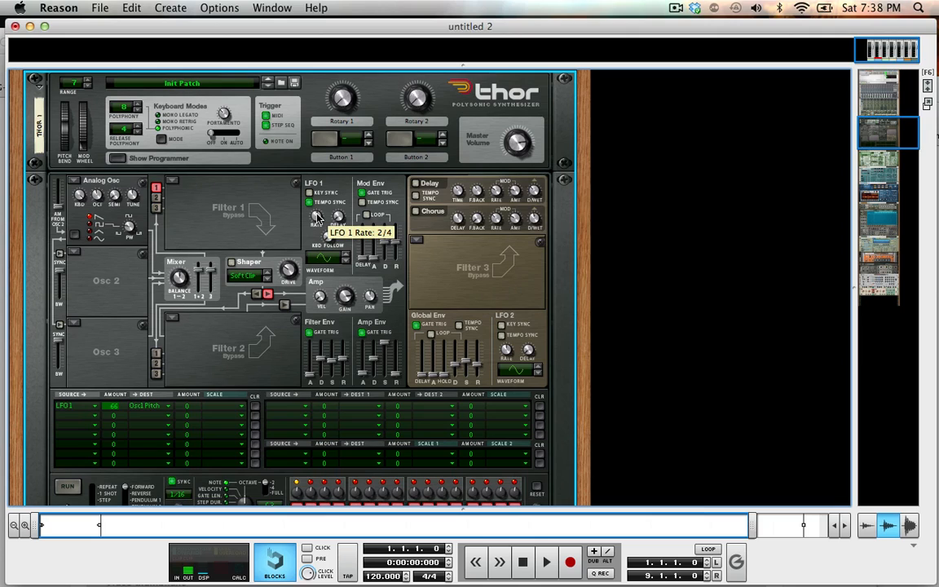
pyautogui.moveTo(317, 218); pyautogui.dragTo(282, 75)
pyautogui.moveTo(279, 70); pyautogui.dragTo(293, 188)
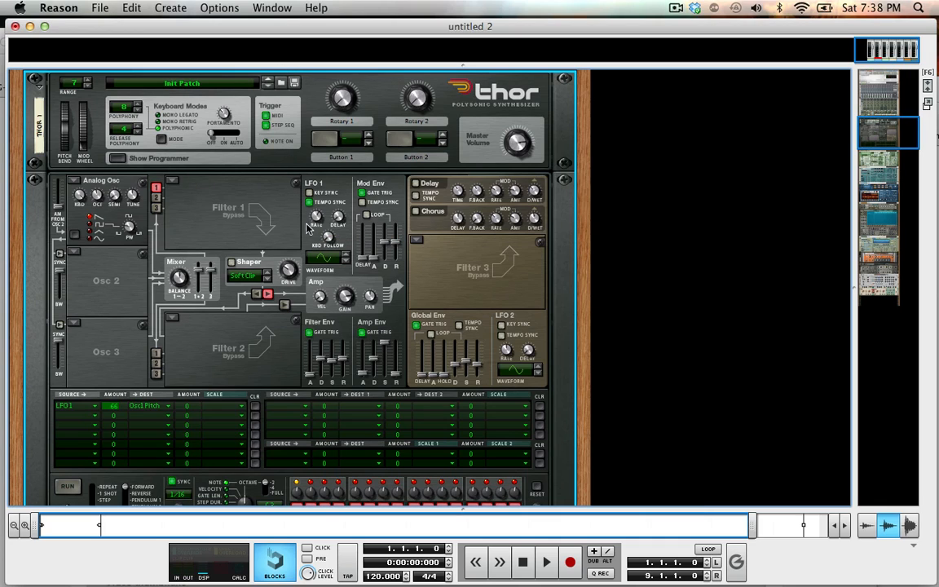
# Step through the waveform options of Thor's LFO 2.
pyautogui.scroll(-5, 296, 241)
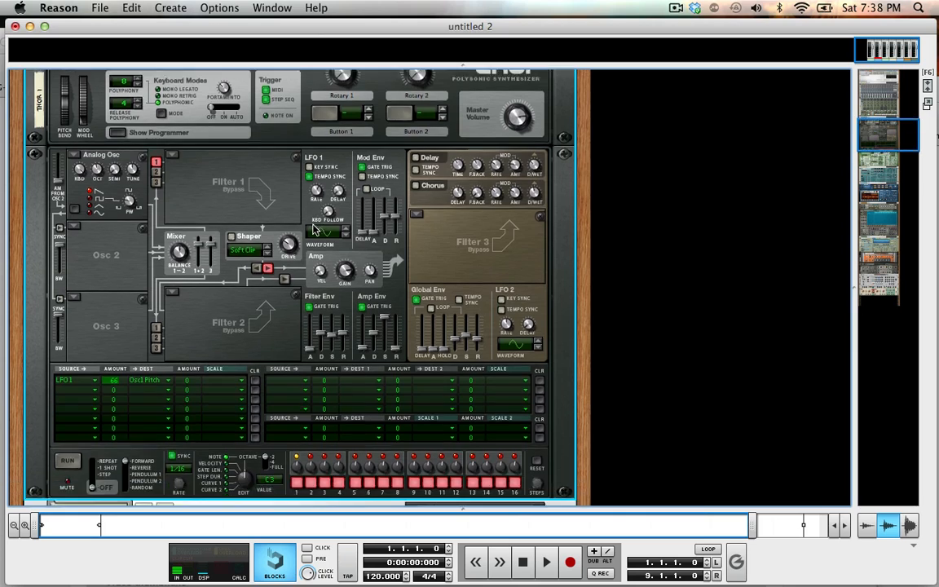
pyautogui.scroll(5, 314, 229)
pyautogui.scroll(3, 314, 229)
pyautogui.scroll(-4, 210, 238)
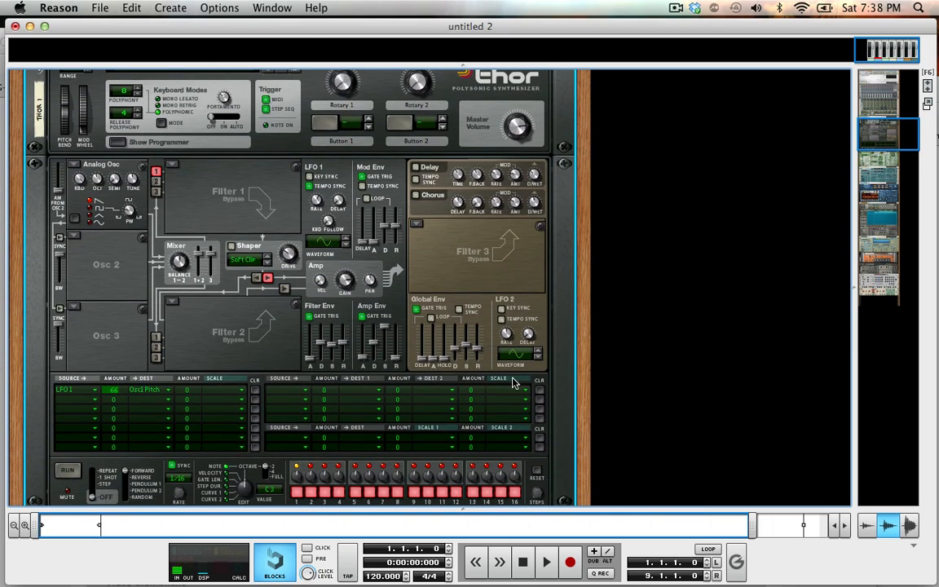
pyautogui.scroll(-3, 513, 383)
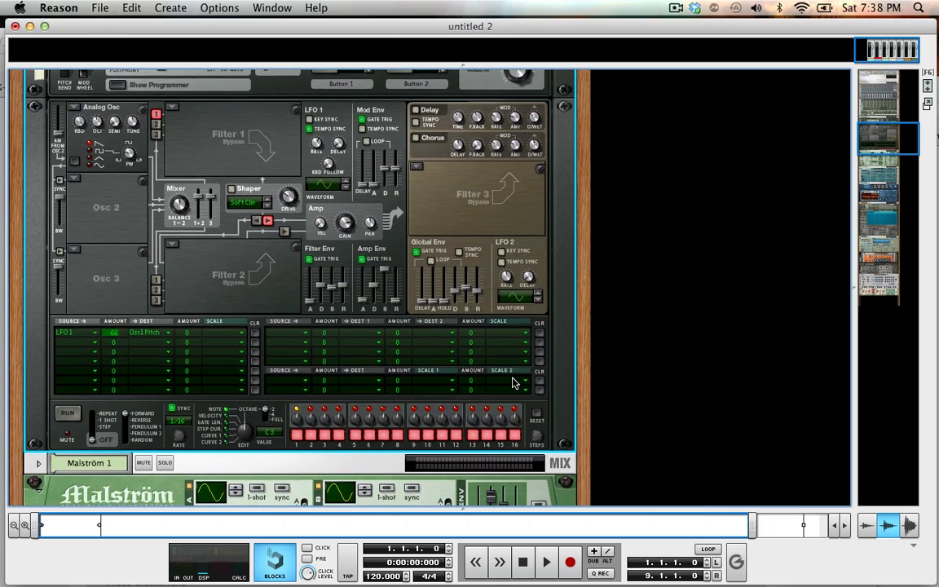
pyautogui.scroll(-1, 513, 383)
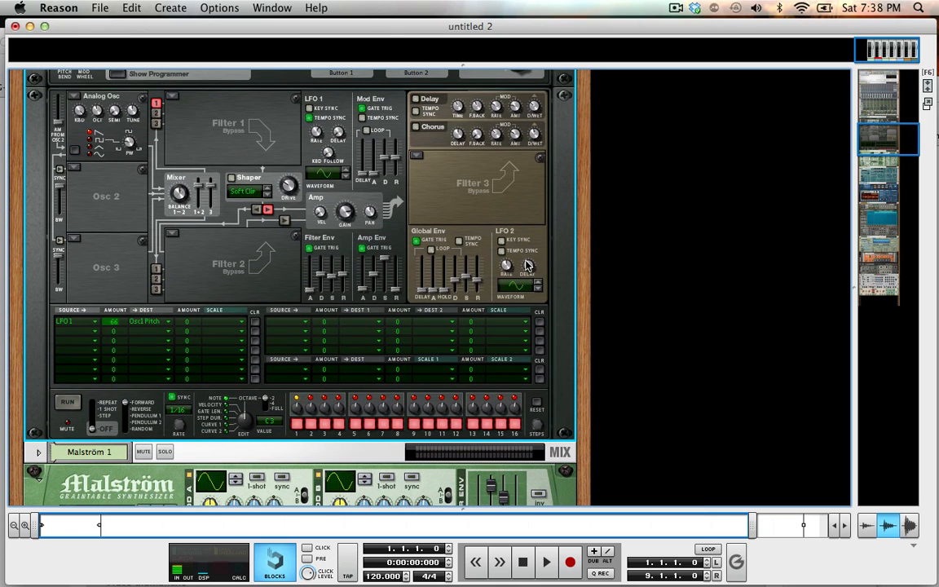
pyautogui.scroll(-4, 534, 299)
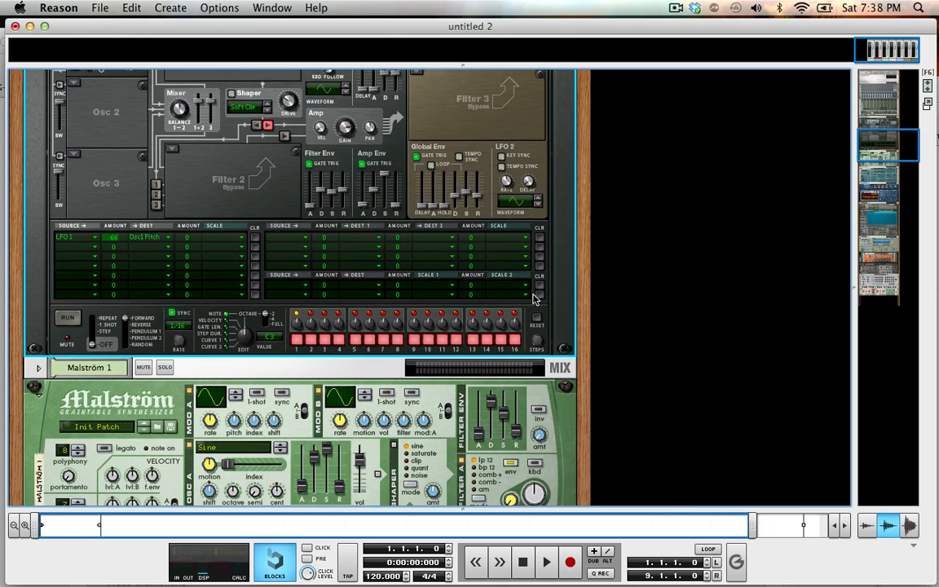
pyautogui.click(538, 198)
pyautogui.click(537, 202)
# Change the curve of Malström's Mod A to a square wave.
pyautogui.scroll(-7, 337, 279)
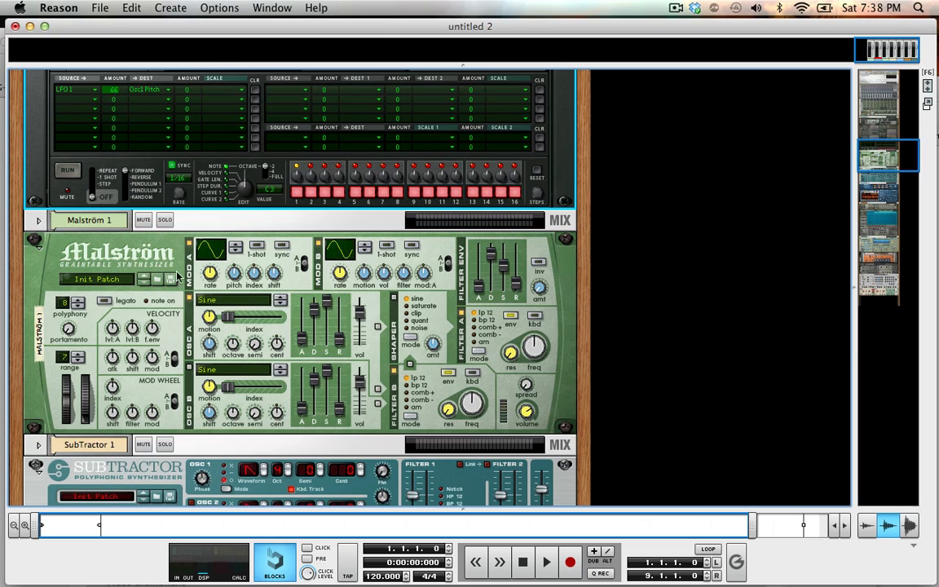
pyautogui.click(234, 249)
pyautogui.click(234, 245)
pyautogui.click(234, 244)
# Cycle the curve of Malström's Mod A around to a sine wave.
pyautogui.click(234, 245)
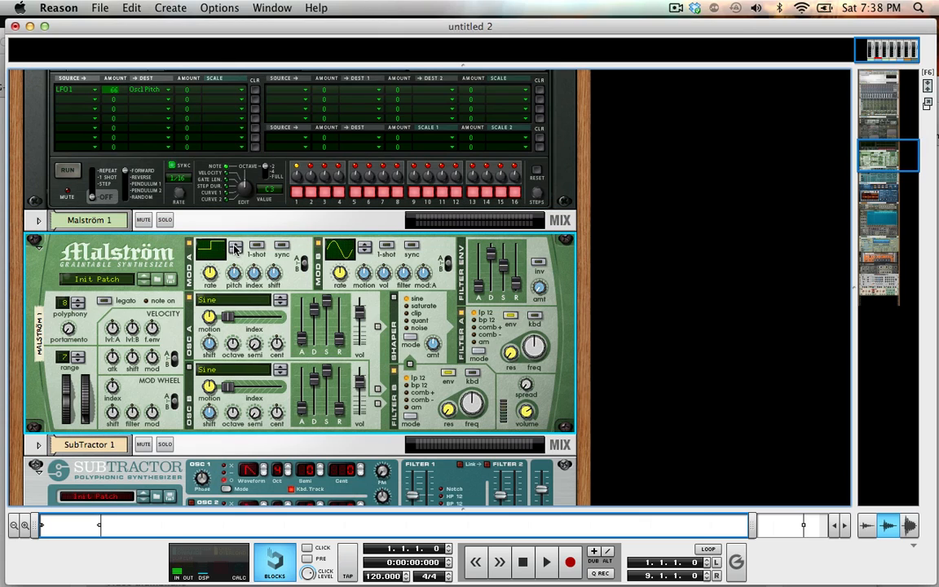
pyautogui.click(234, 244)
pyautogui.click(233, 245)
pyautogui.click(234, 244)
pyautogui.click(234, 244)
pyautogui.click(234, 244)
pyautogui.click(233, 245)
pyautogui.click(234, 247)
pyautogui.click(234, 251)
# Check the sequencer's track list, return to the rack, and set Malström's Mod A pitch amount to 63.
pyautogui.press('F7')
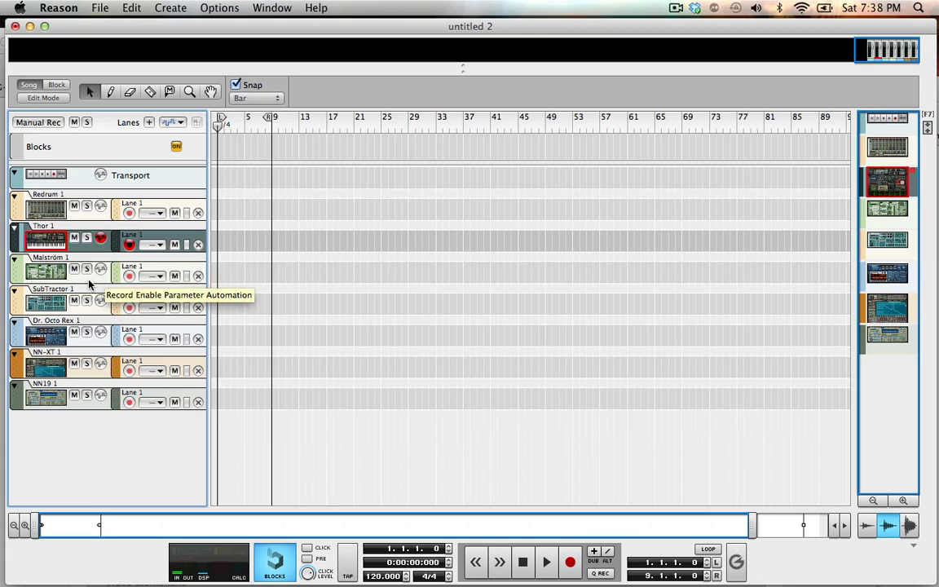
pyautogui.press('F6')
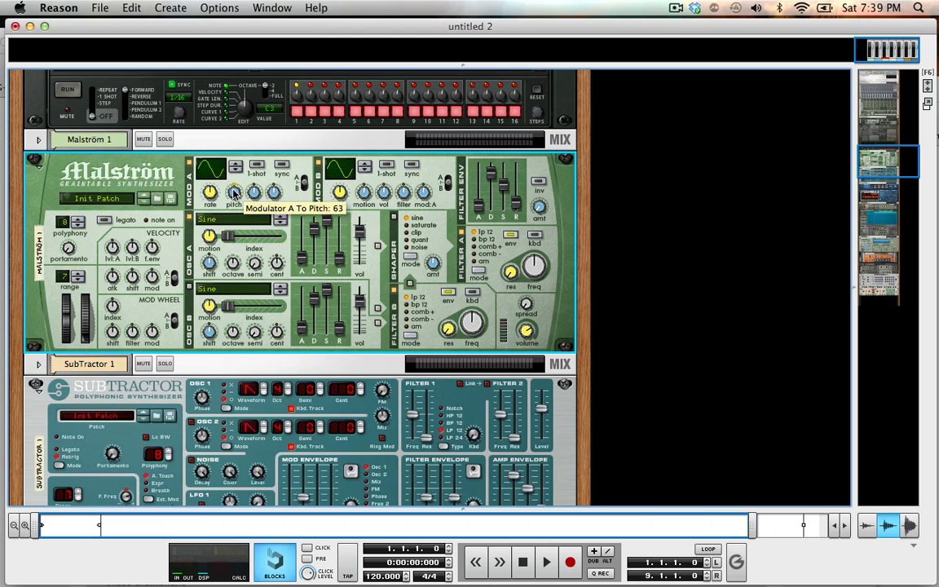
pyautogui.keyDown('super'); pyautogui.click(233, 193); pyautogui.keyUp('super')
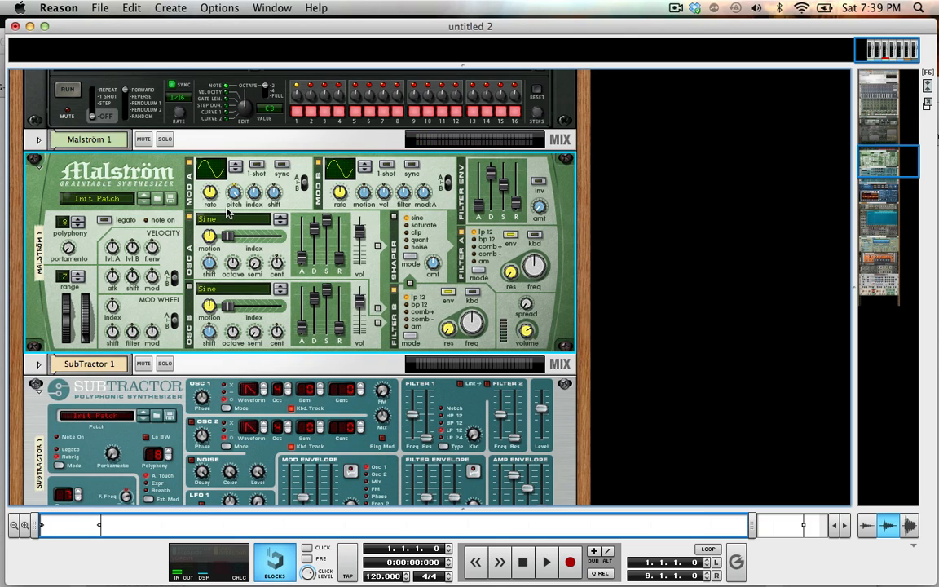
pyautogui.scroll(3, 228, 213)
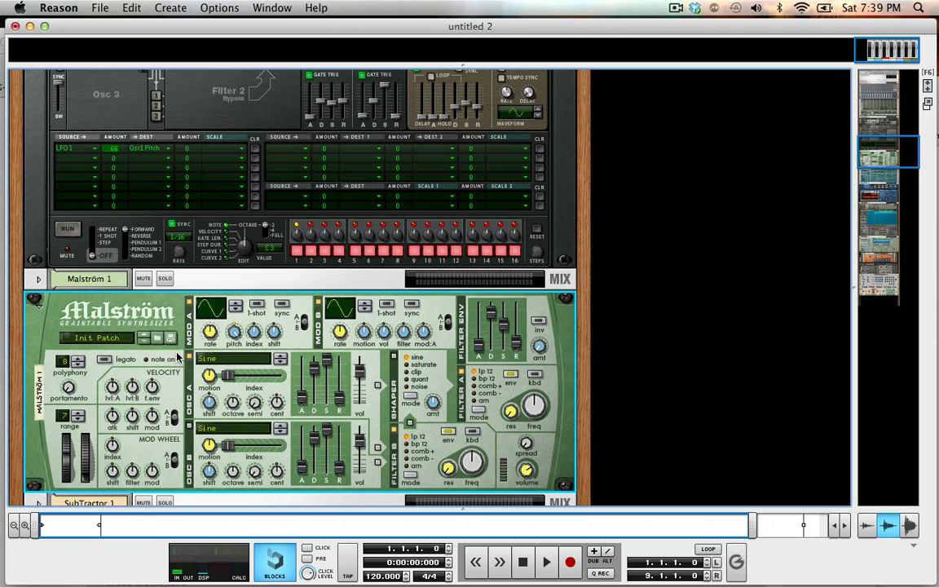
pyautogui.scroll(-4, 176, 357)
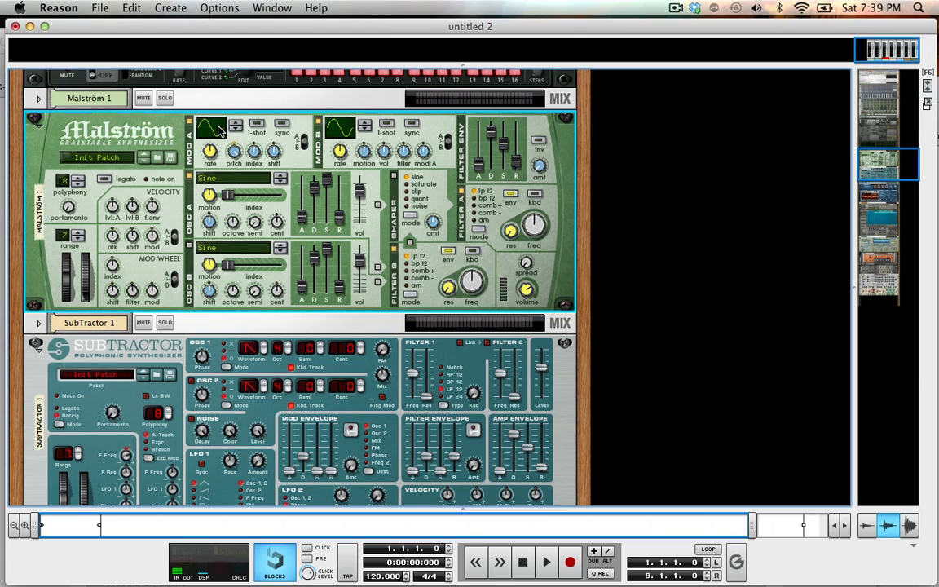
pyautogui.click(260, 124)
# Set SubTractor's LFO 1 amount to 65 and its modulation destination to F. Freq.
pyautogui.scroll(-5, 259, 140)
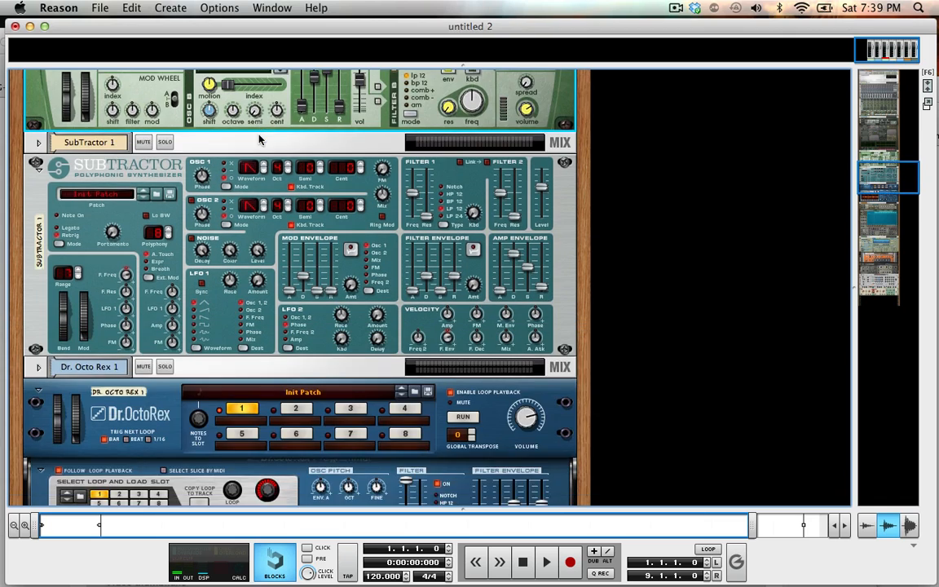
pyautogui.scroll(4, 259, 140)
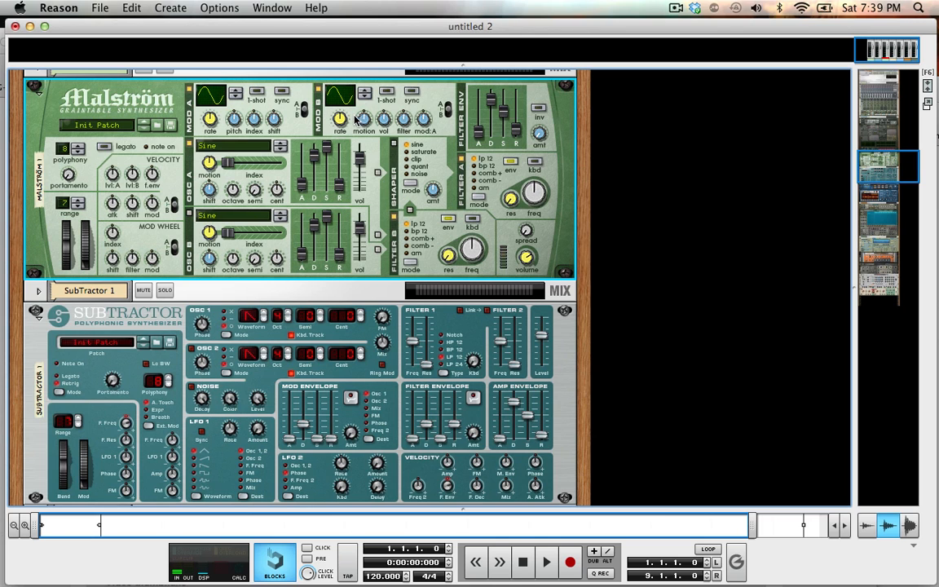
pyautogui.scroll(-4, 356, 119)
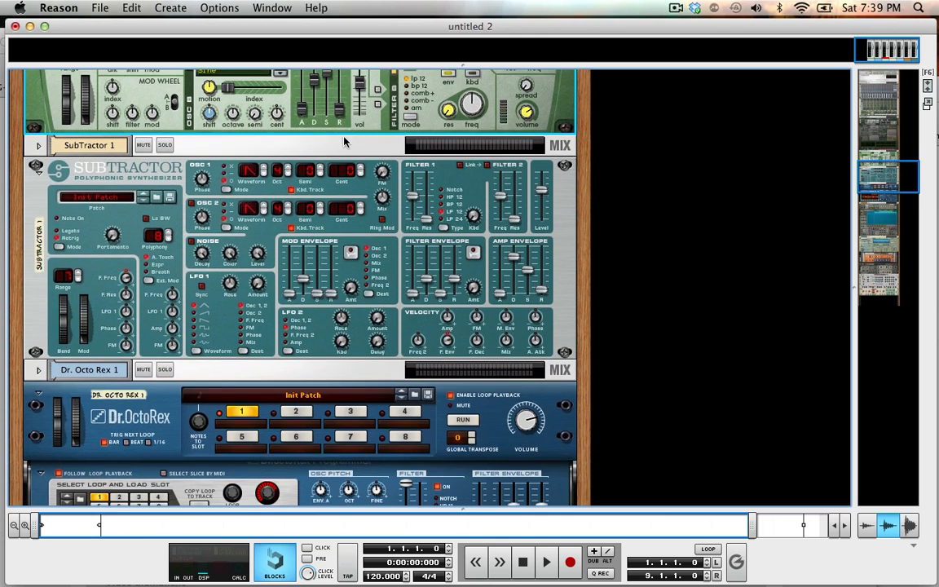
pyautogui.scroll(-1, 344, 141)
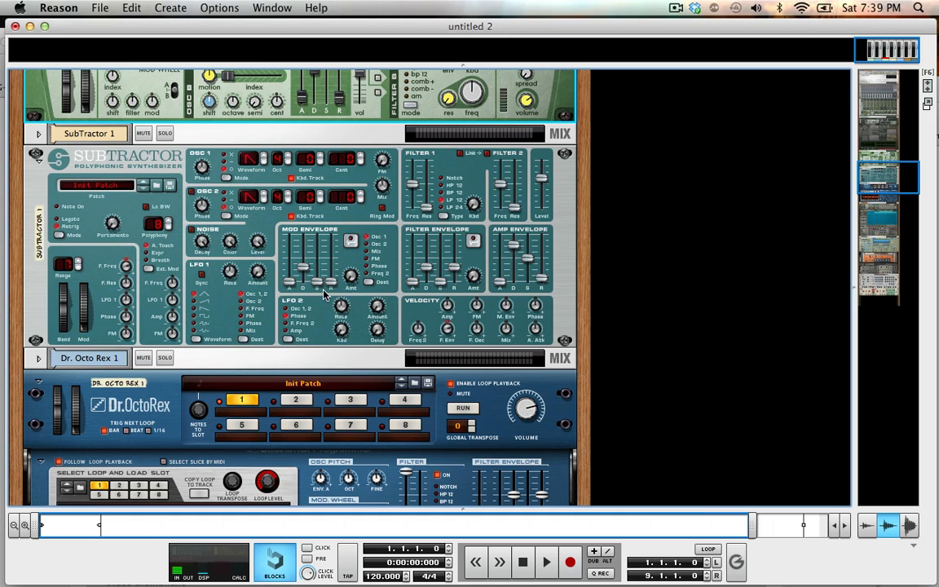
pyautogui.click(189, 304)
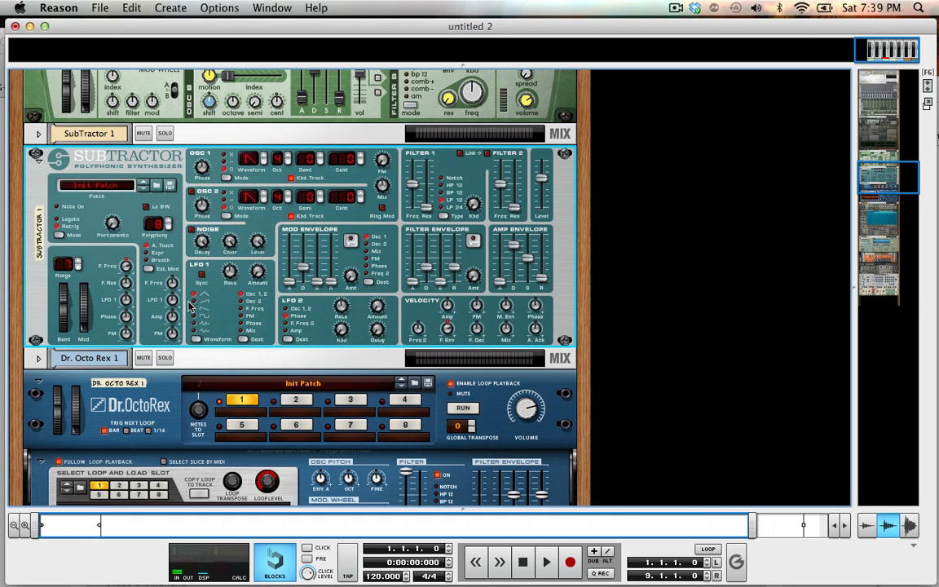
pyautogui.click(244, 324)
pyautogui.click(247, 302)
pyautogui.click(249, 317)
pyautogui.click(243, 295)
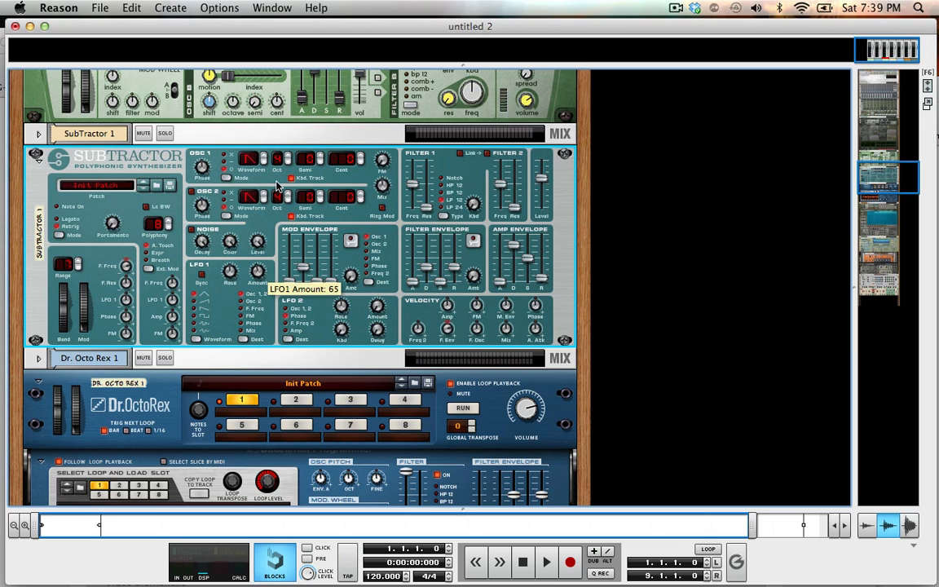
pyautogui.moveTo(260, 189); pyautogui.dragTo(268, 339)
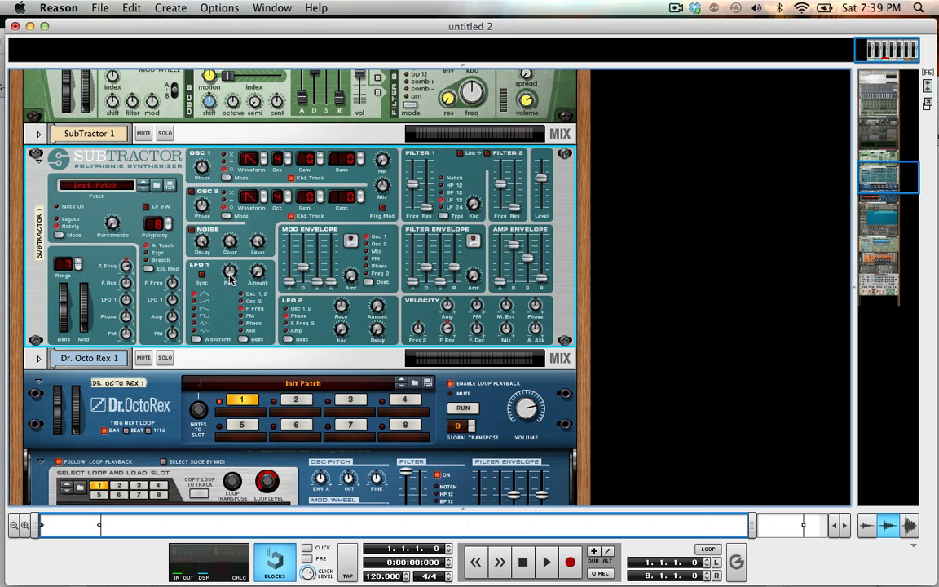
# Examine the LFO sections of Dr. Octo Rex, NN-XT, NN-19 and The Echo, and the Tremor section of Pulveriser.
pyautogui.scroll(-3, 224, 325)
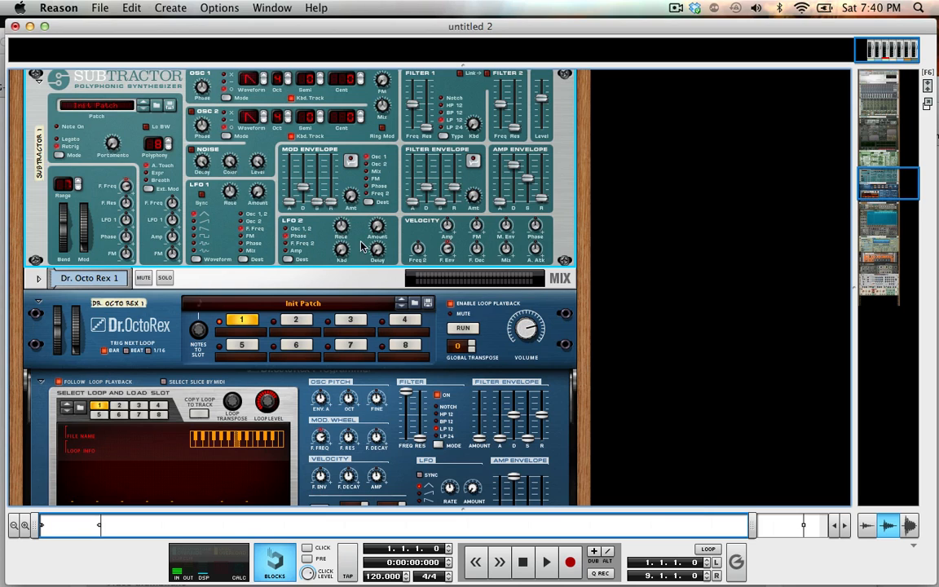
pyautogui.scroll(-5, 358, 243)
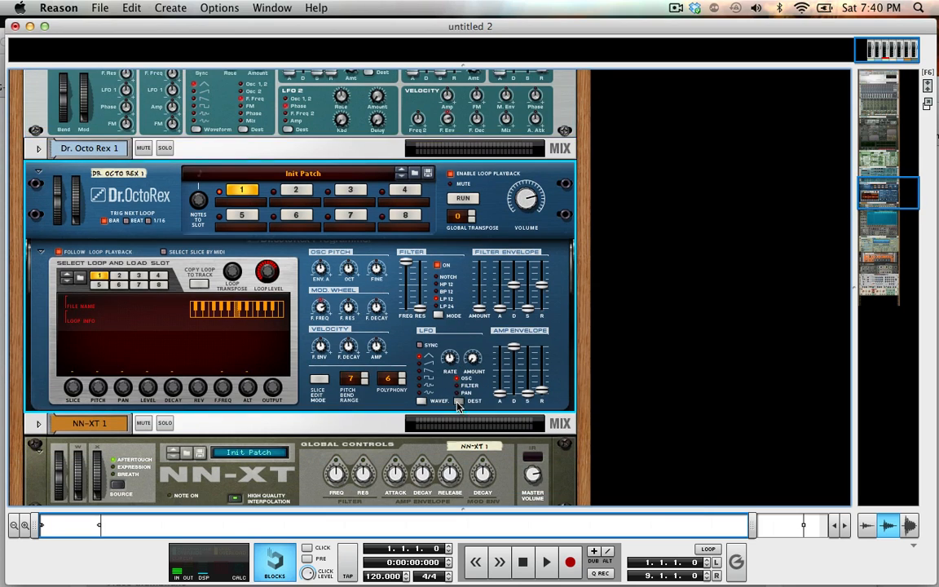
pyautogui.scroll(-9, 457, 400)
pyautogui.scroll(-12, 457, 408)
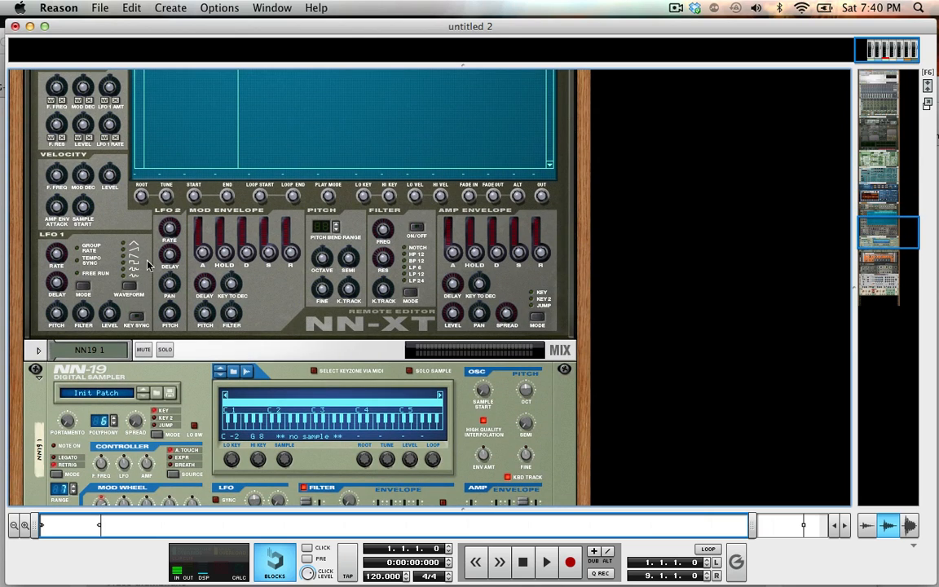
pyautogui.scroll(-7, 161, 298)
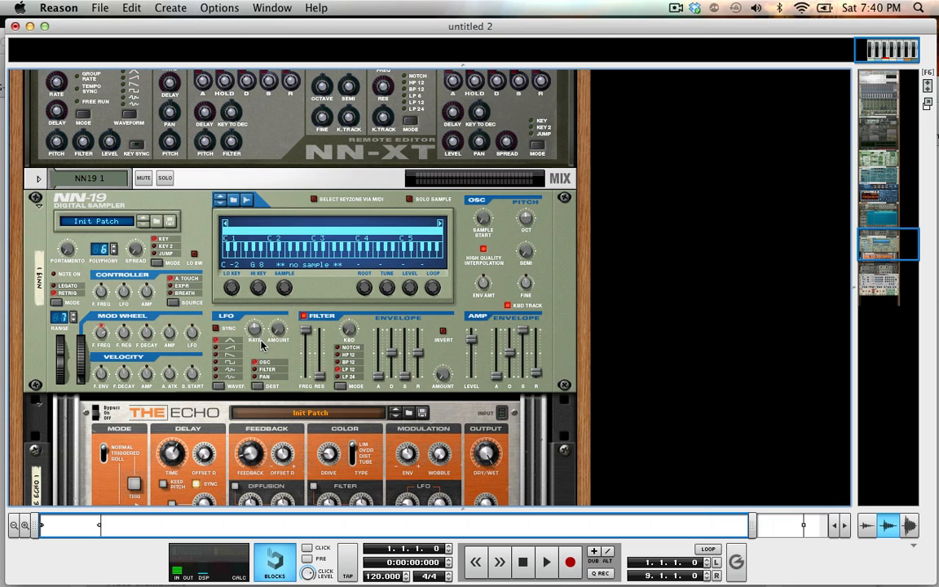
pyautogui.click(262, 377)
pyautogui.scroll(-5, 244, 350)
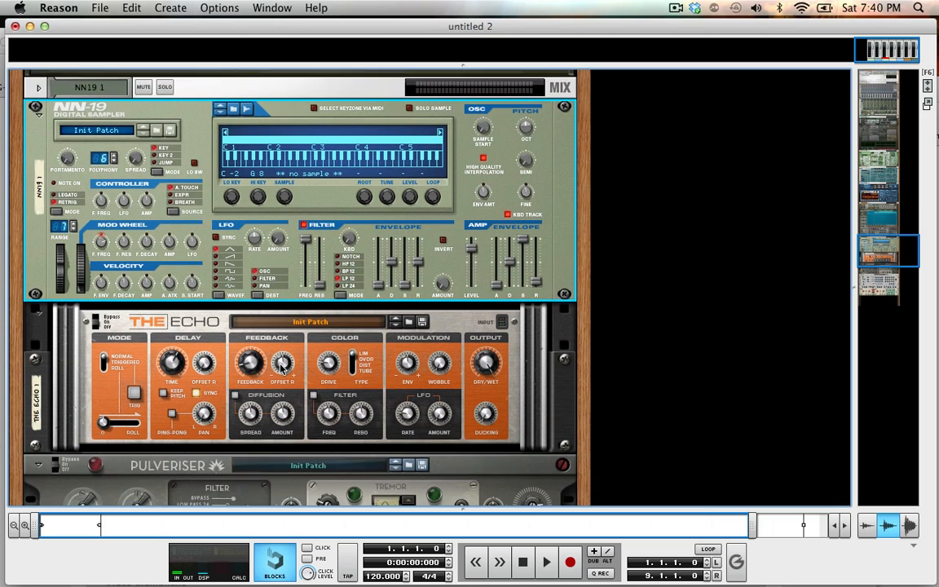
pyautogui.scroll(-6, 359, 391)
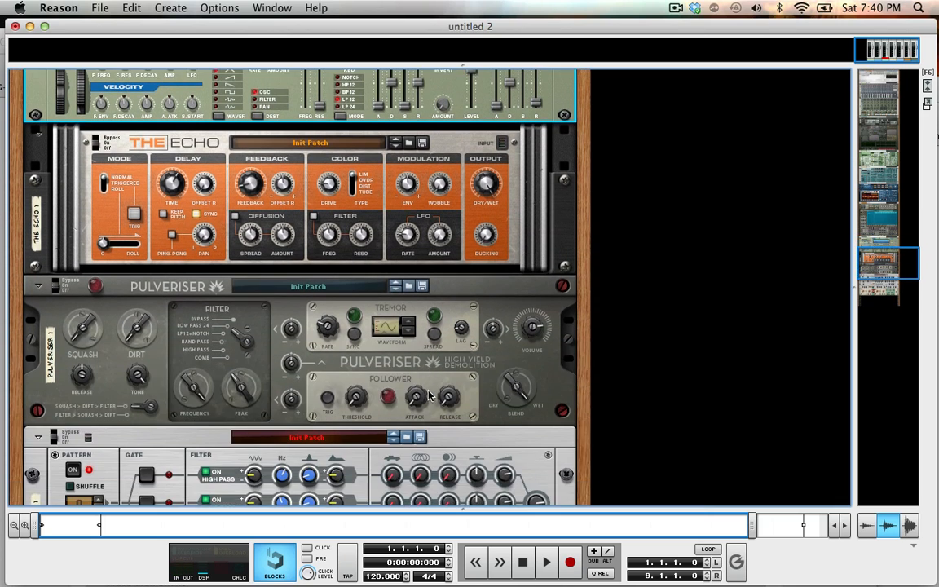
pyautogui.scroll(6, 385, 350)
pyautogui.scroll(-6, 431, 394)
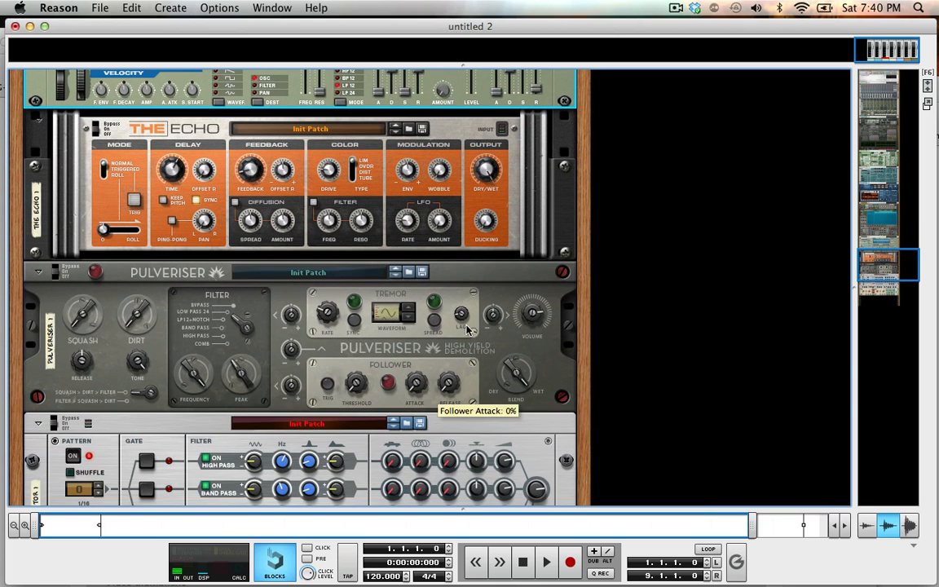
# Turn the Lag knob in Pulveriser's Tremor section up and back down.
pyautogui.click(468, 277)
pyautogui.moveTo(462, 313); pyautogui.dragTo(471, 273)
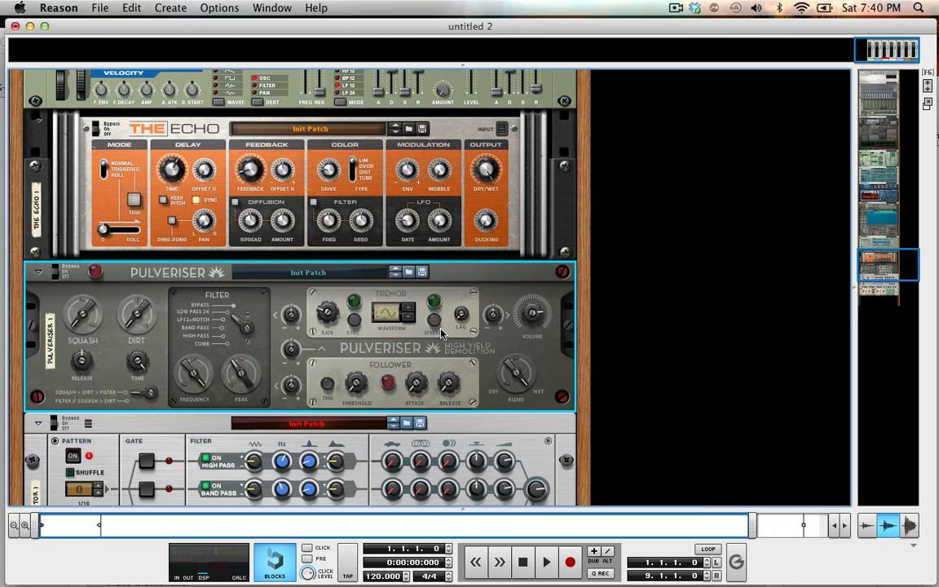
pyautogui.moveTo(453, 324)
pyautogui.moveTo(461, 314); pyautogui.dragTo(500, 471)
# Look over the LFO controls of Alligator and the dual-LFO Pulsar, and return to Thor in the rack.
pyautogui.scroll(-5, 477, 388)
pyautogui.scroll(15, 421, 408)
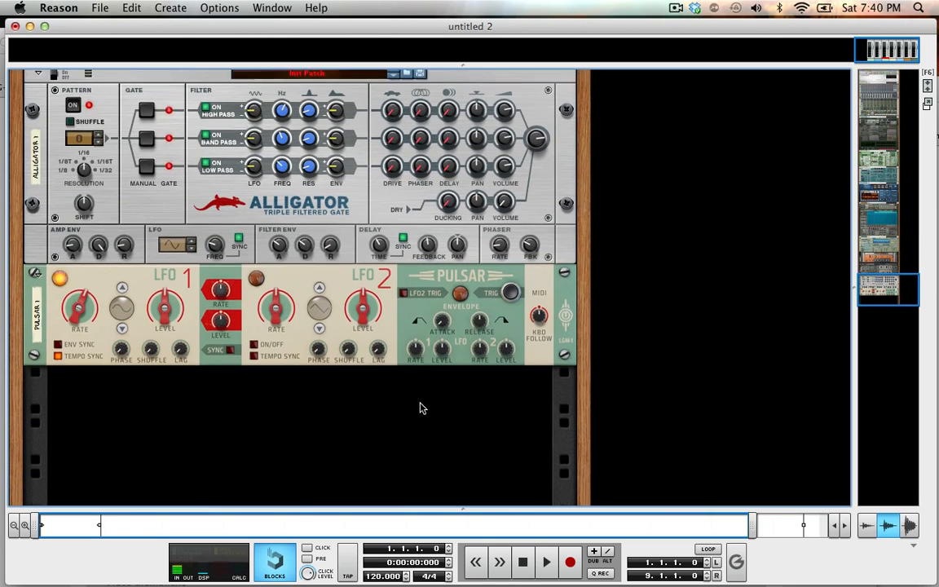
pyautogui.scroll(-10, 421, 408)
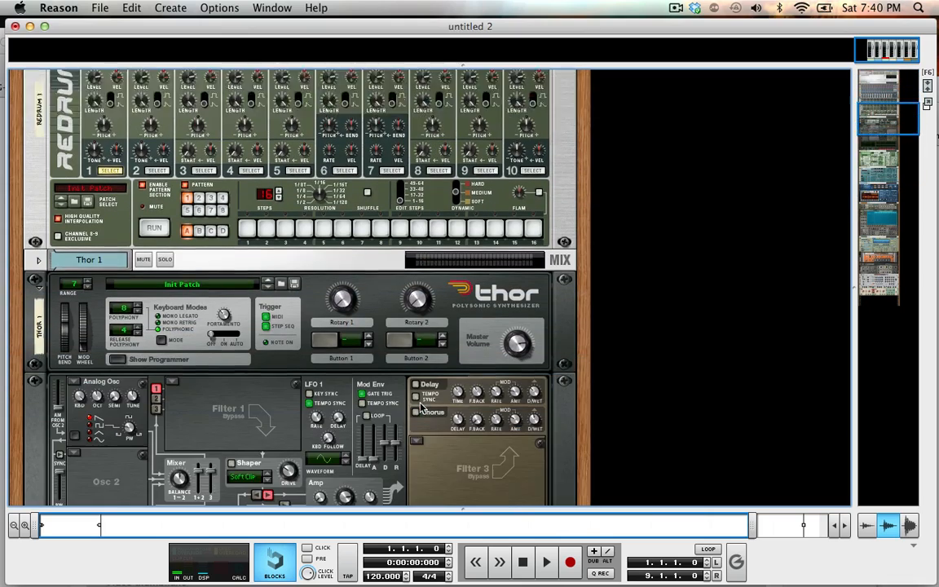